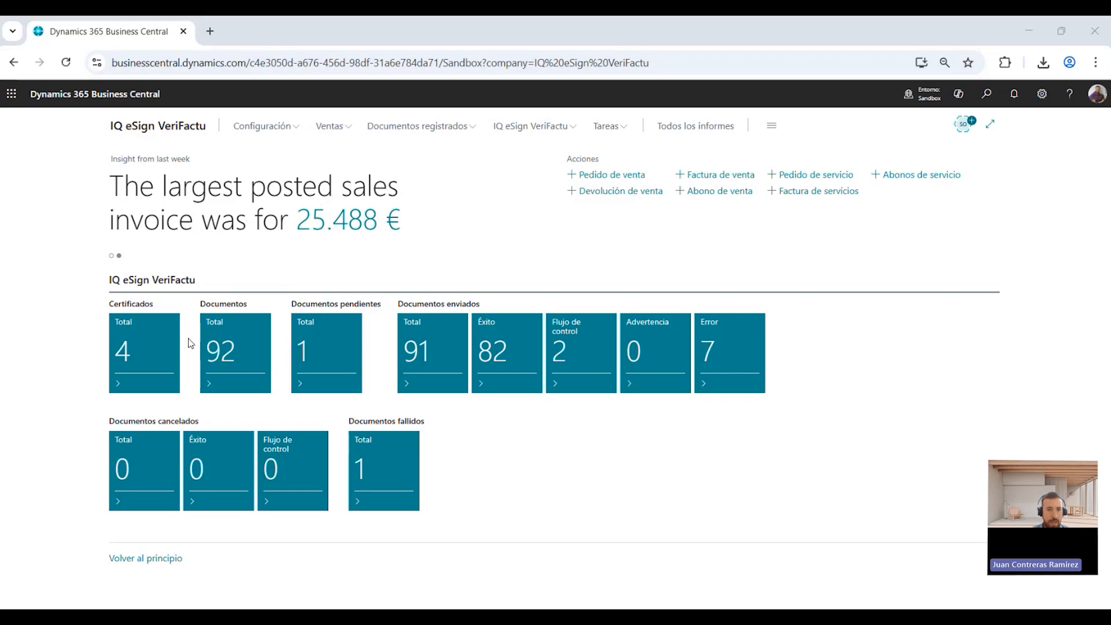
# Step: Create a new sales invoice for the customer Innova Advanced Consulting
pyautogui.click(349, 129)
pyautogui.click(335, 150)
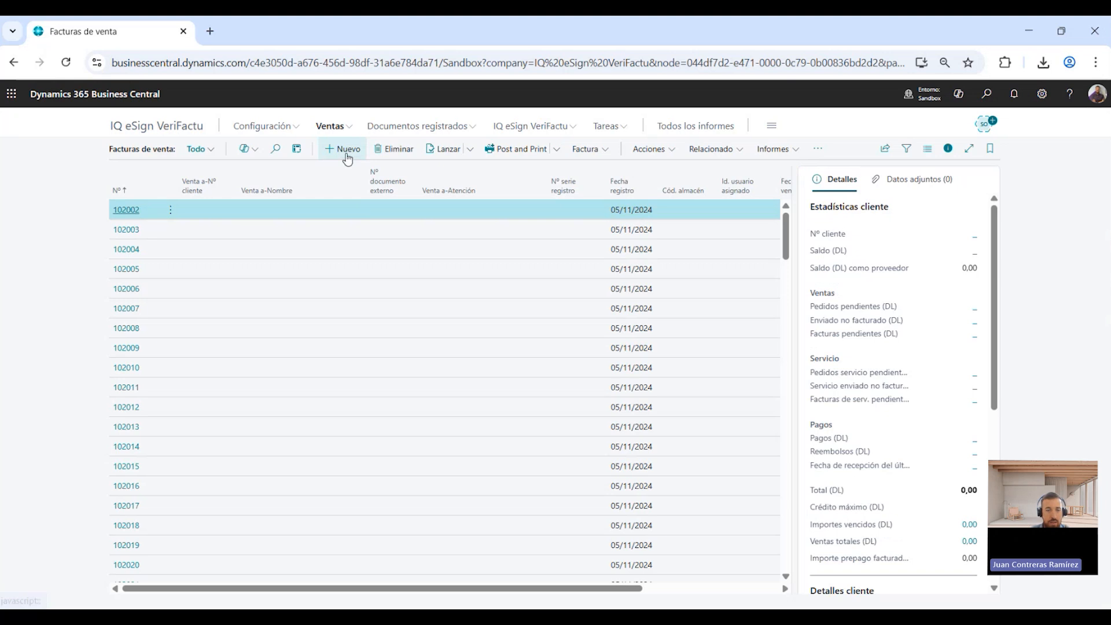
pyautogui.click(348, 153)
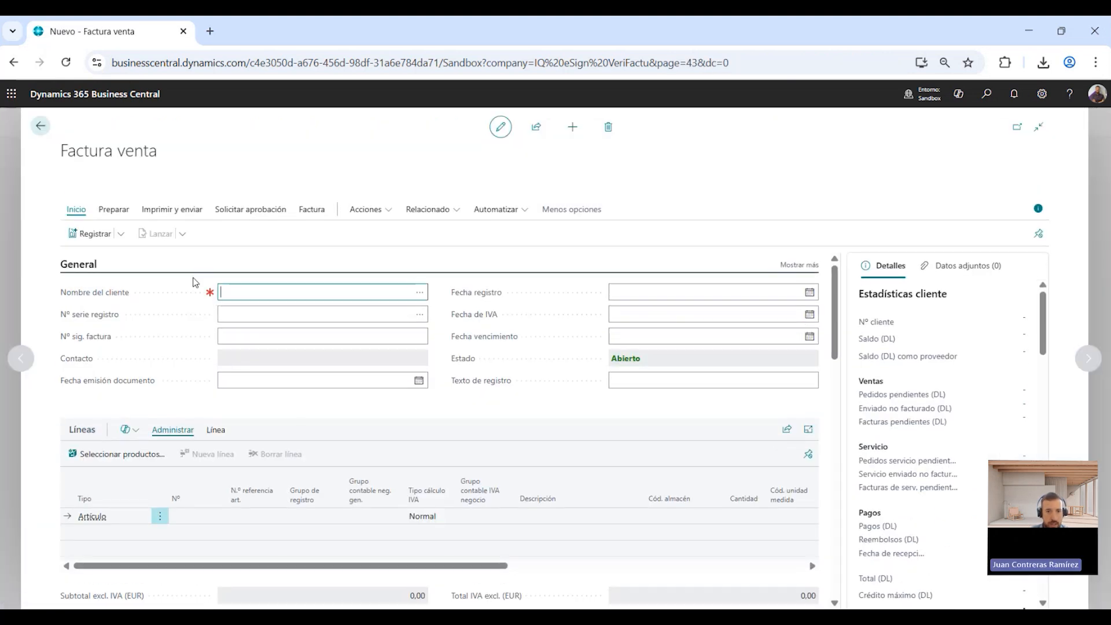
pyautogui.click(420, 292)
pyautogui.click(551, 347)
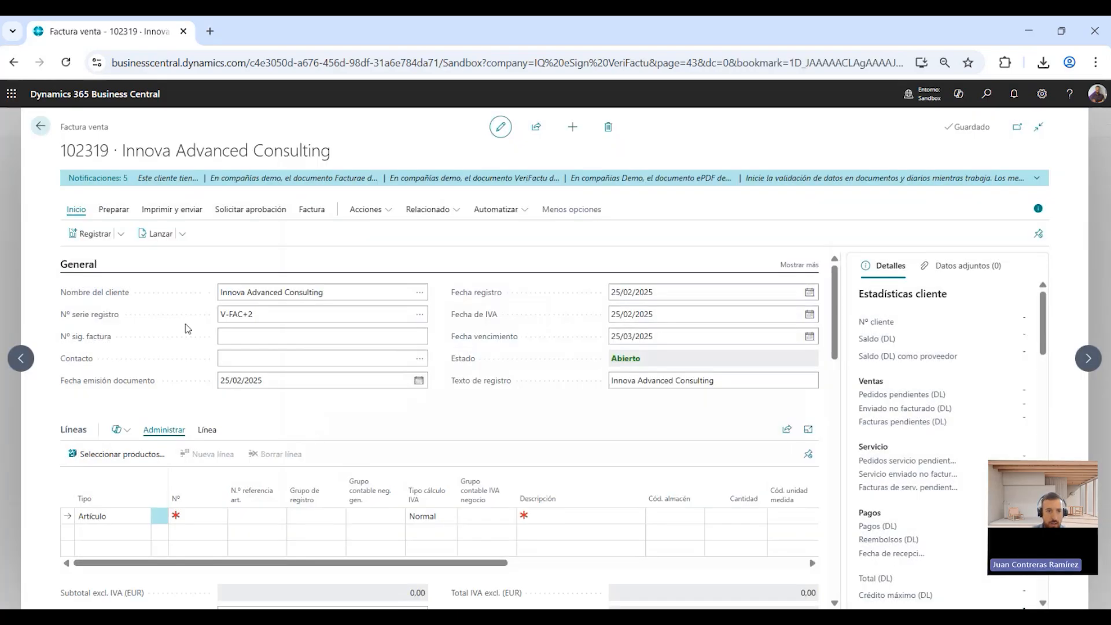
# Step: Try to fill the first invoice line with item 1920-S, Mesa de conferencia AMBERES, and a quantity of 5
pyautogui.scroll(-1, 248, 326)
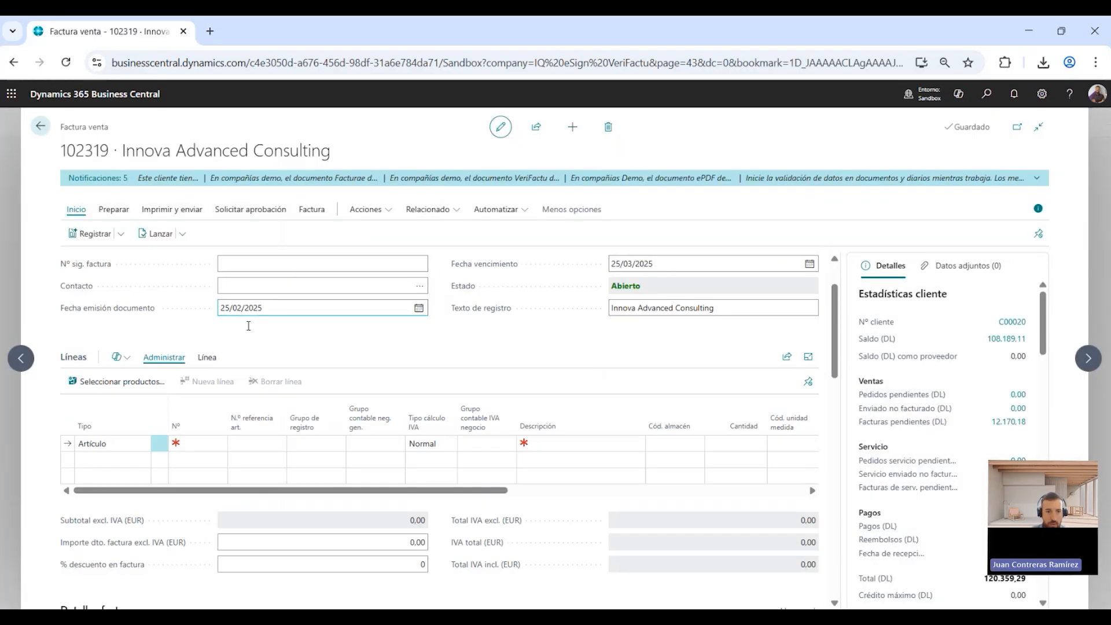
pyautogui.click(223, 444)
pyautogui.click(223, 445)
pyautogui.click(223, 446)
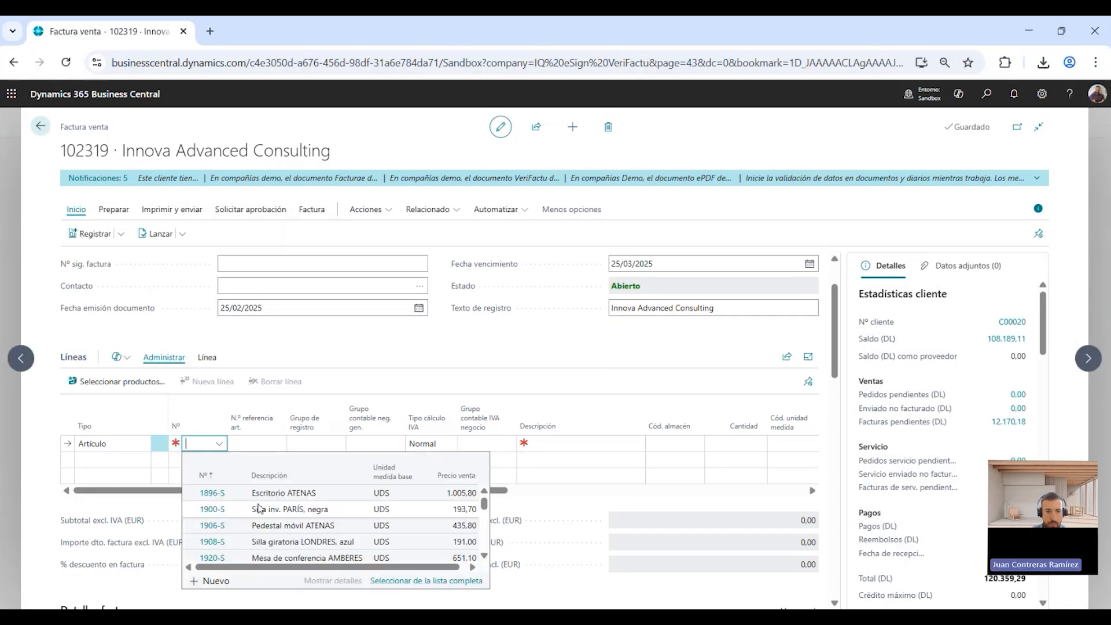
pyautogui.click(302, 557)
pyautogui.click(726, 446)
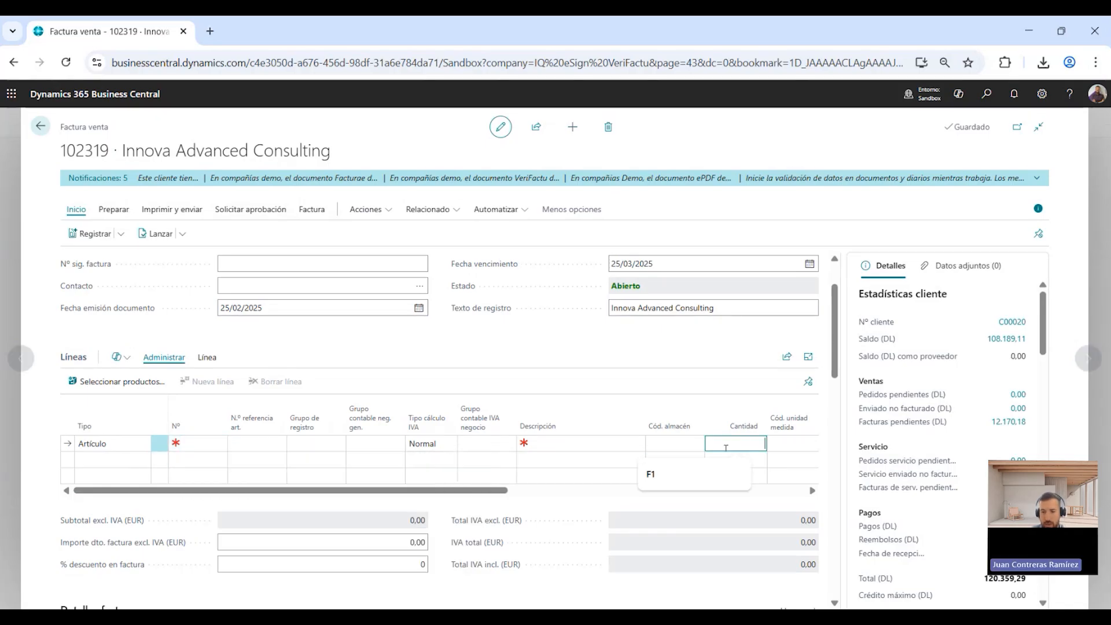
pyautogui.write('5')
# Step: Set the first invoice line to item 1896-S, Escritorio ATENAS, with a quantity of 5
pyautogui.click(220, 445)
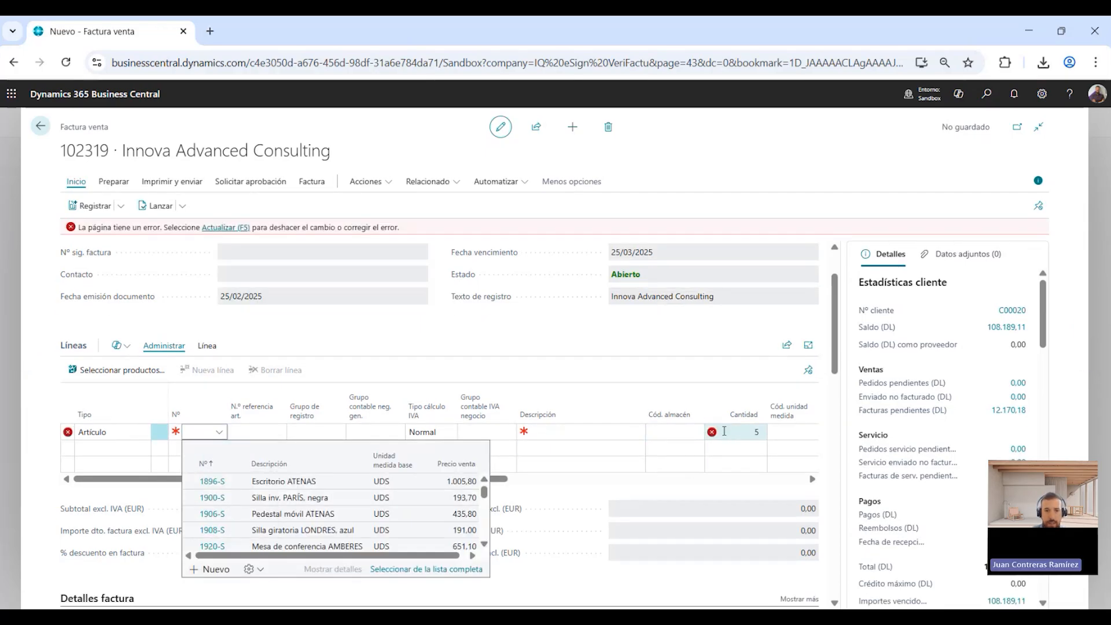
pyautogui.click(317, 488)
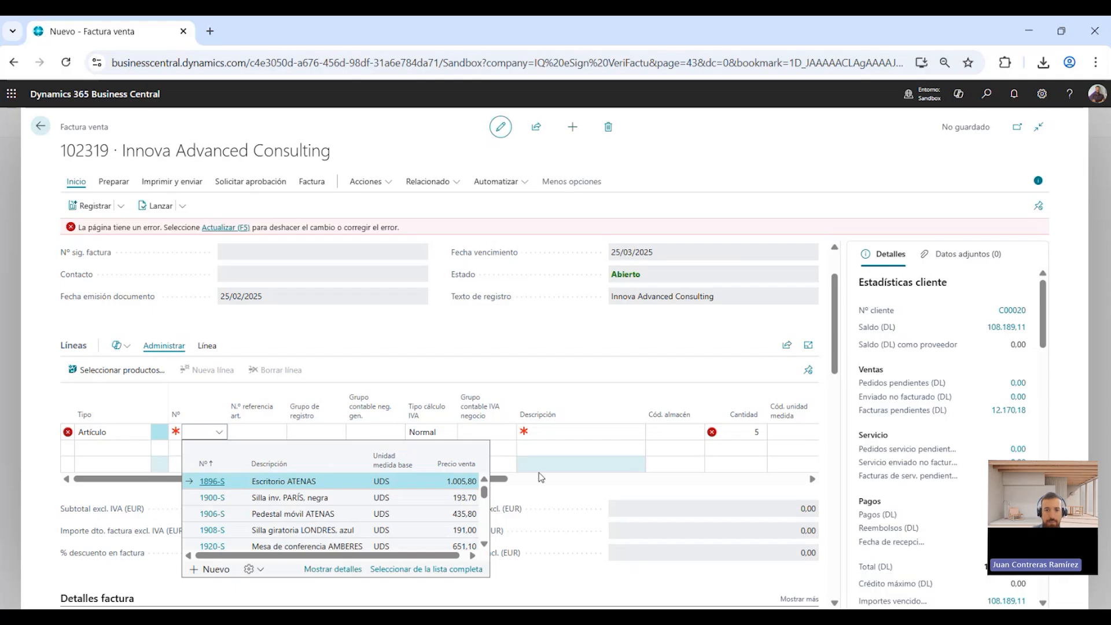
pyautogui.click(746, 441)
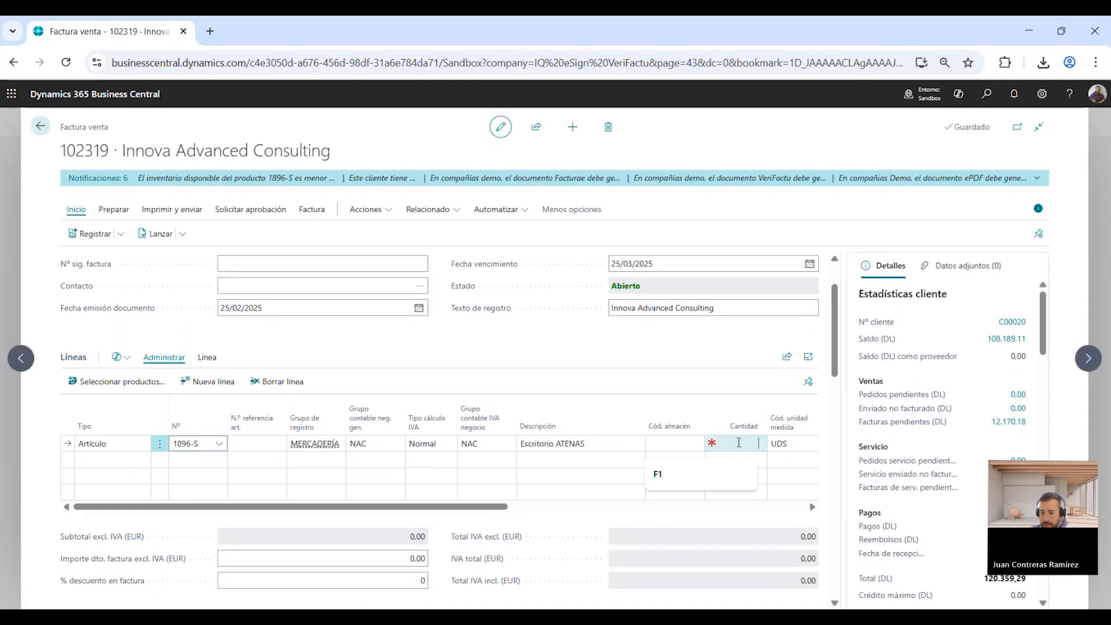
pyautogui.write('5')
# Step: Review the invoice's IQ eSign VeriFactu section, including the available Tipo factura codes and the third-party fields
pyautogui.scroll(-4, 209, 352)
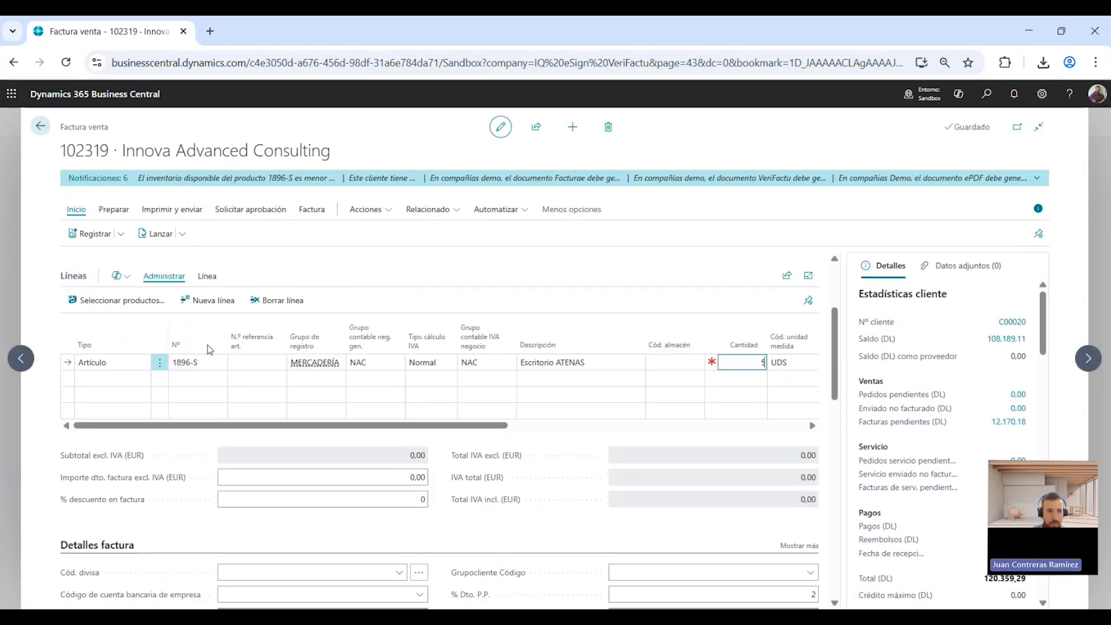
pyautogui.scroll(-10, 202, 424)
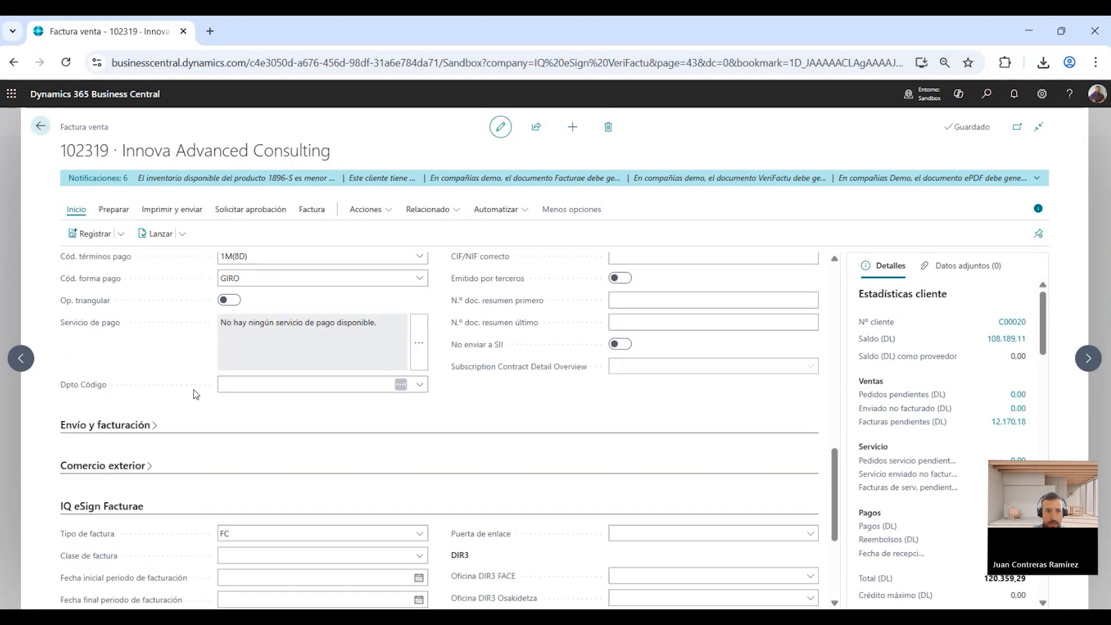
pyautogui.scroll(-2, 126, 413)
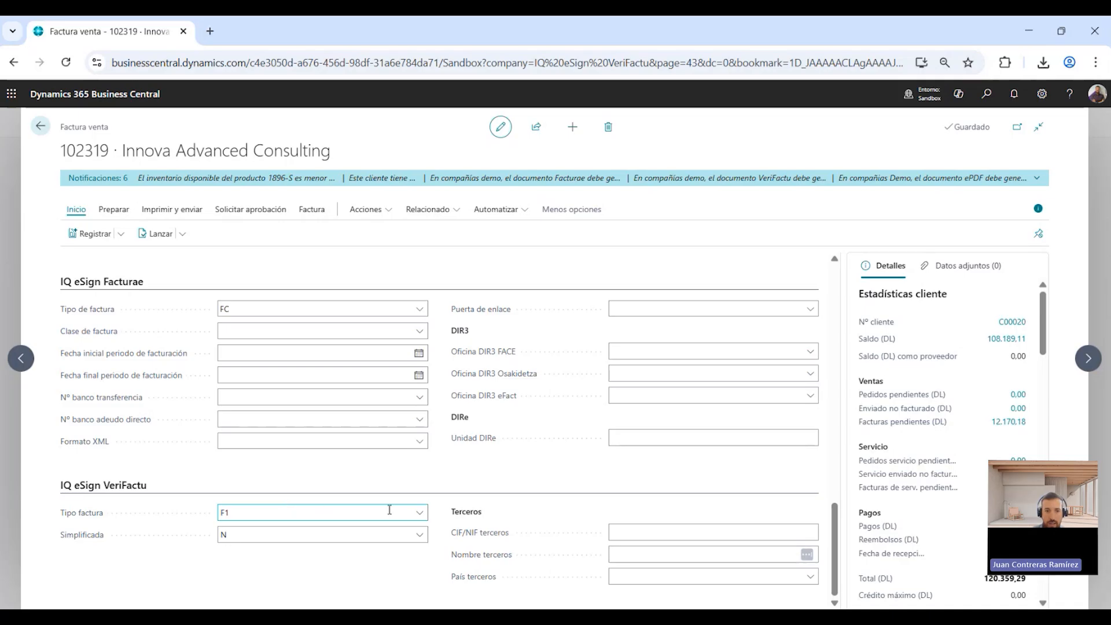
pyautogui.click(420, 515)
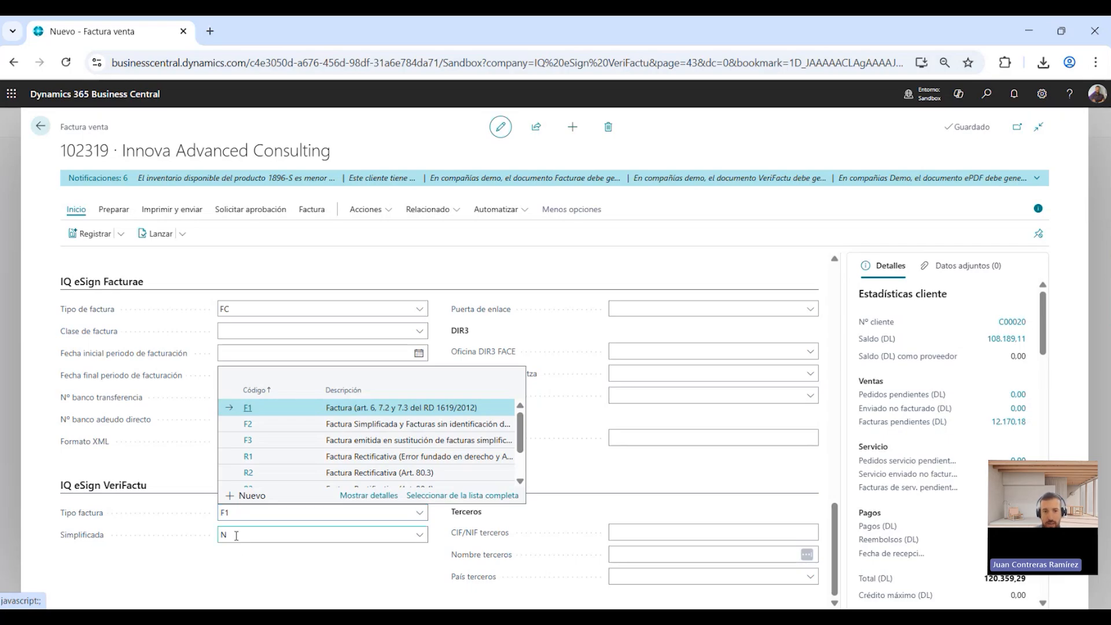
pyautogui.click(523, 518)
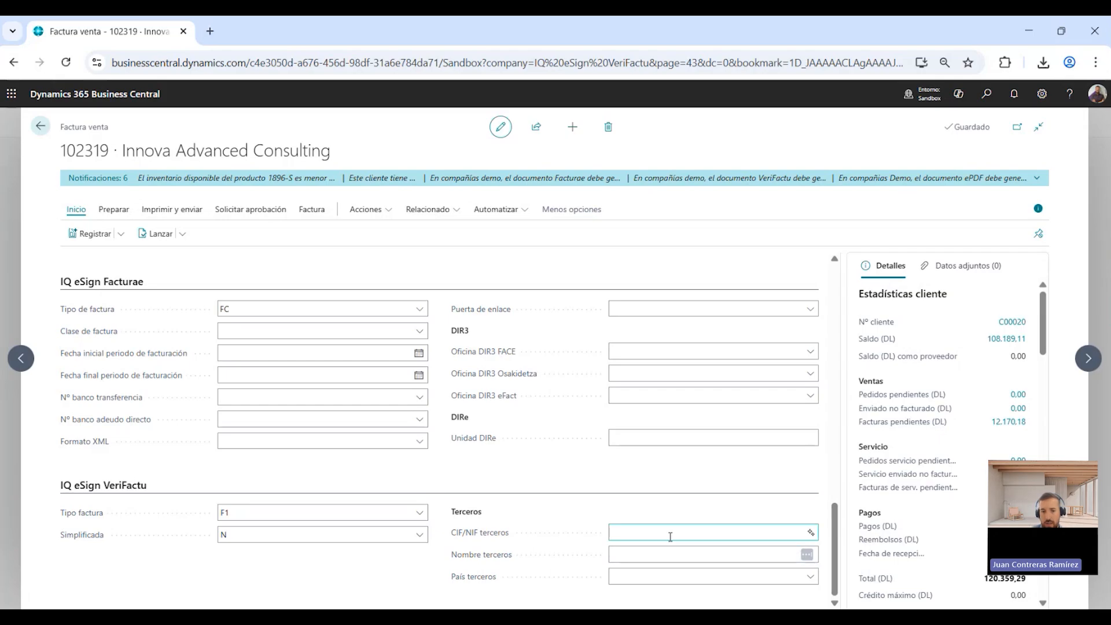
pyautogui.click(668, 575)
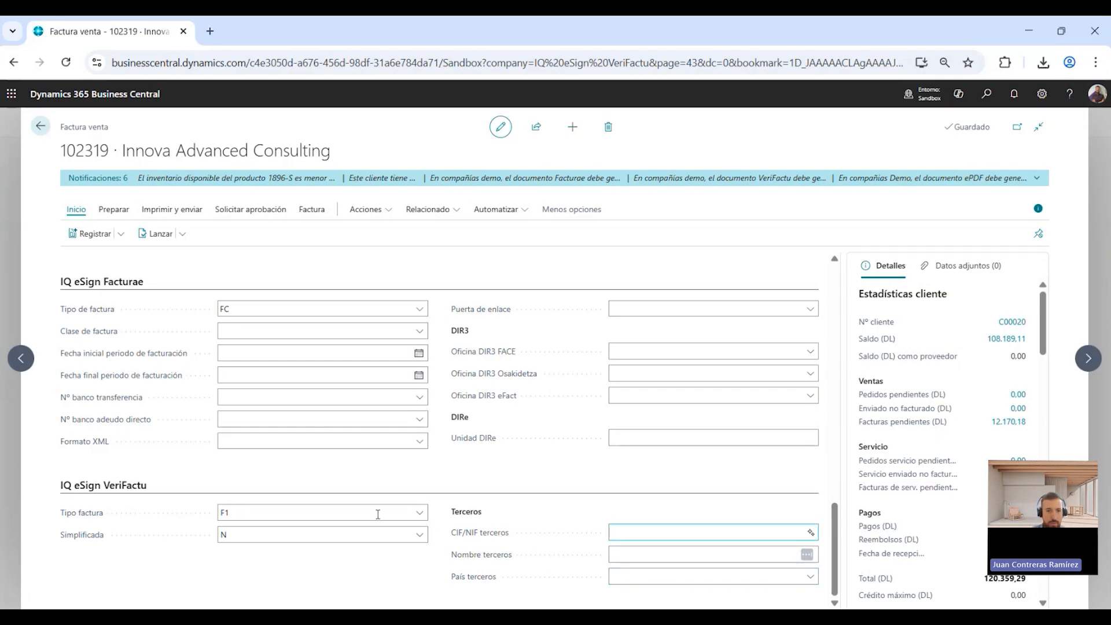
# Step: Post the sales invoice, confirm the registration and open the posted invoice
pyautogui.scroll(10, 449, 502)
pyautogui.scroll(5, 451, 500)
pyautogui.click(89, 234)
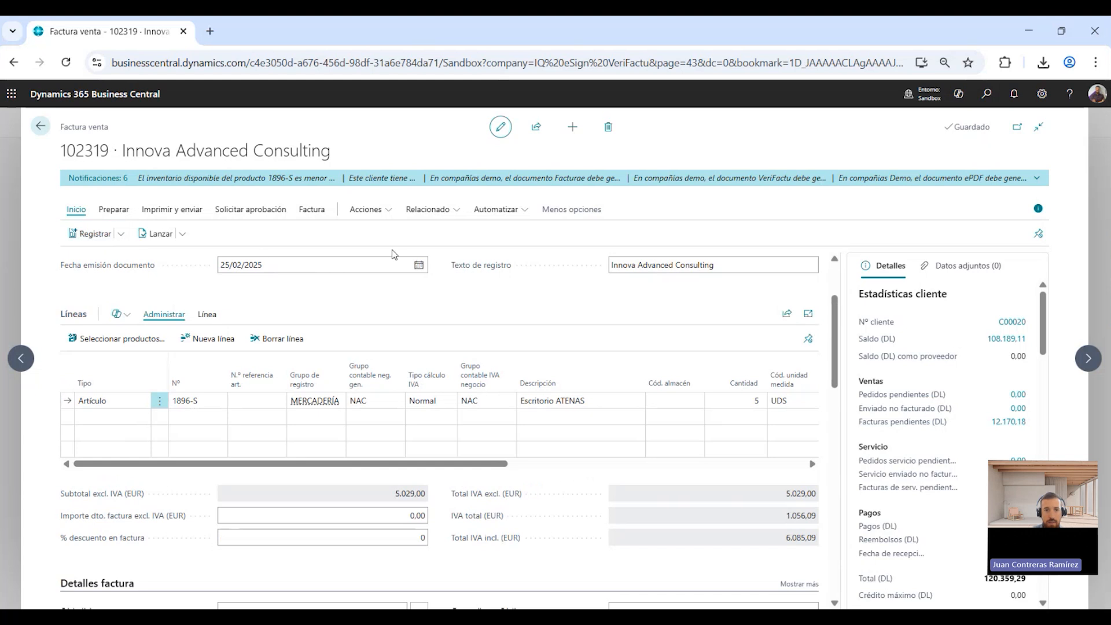
pyautogui.click(608, 386)
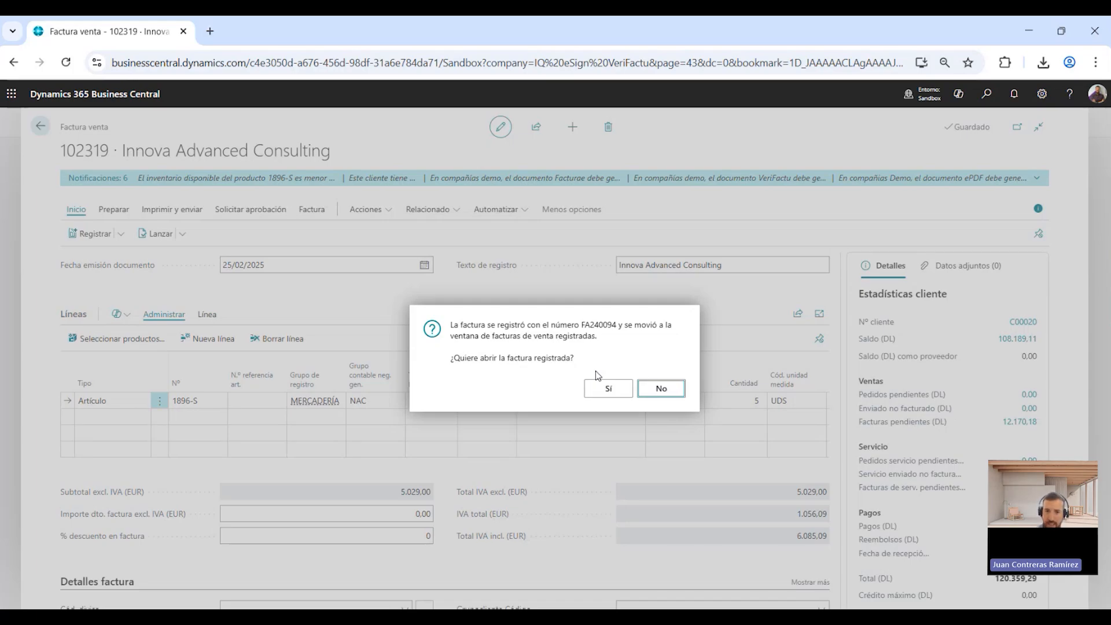
pyautogui.click(623, 393)
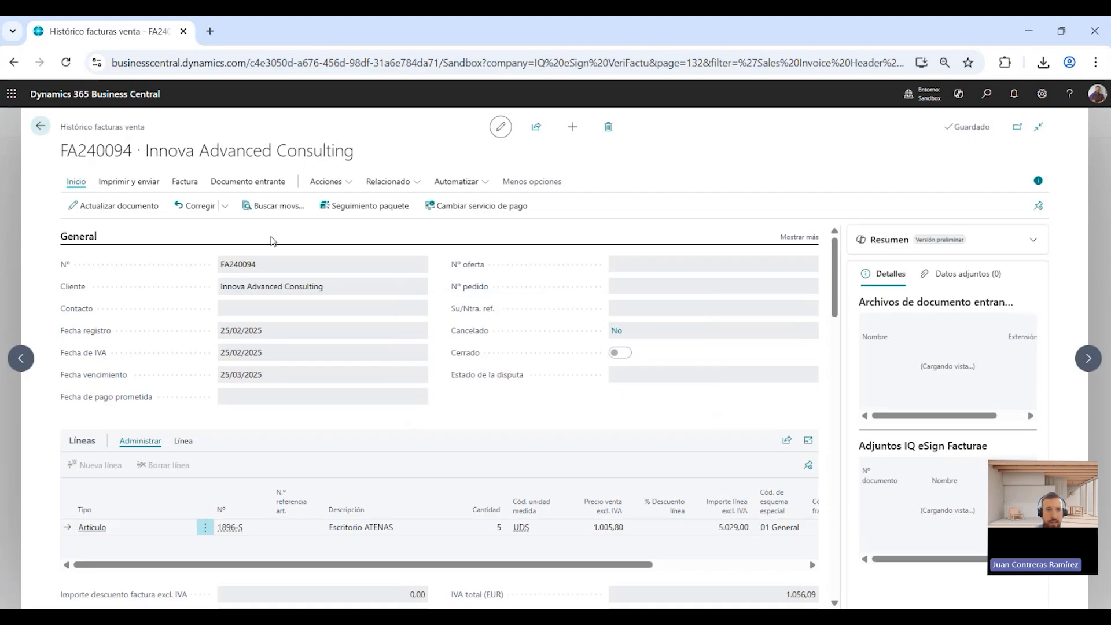
# Step: Generate the IQ eSign VeriFactu document for the posted sales invoice
pyautogui.click(327, 182)
pyautogui.moveTo(340, 274)
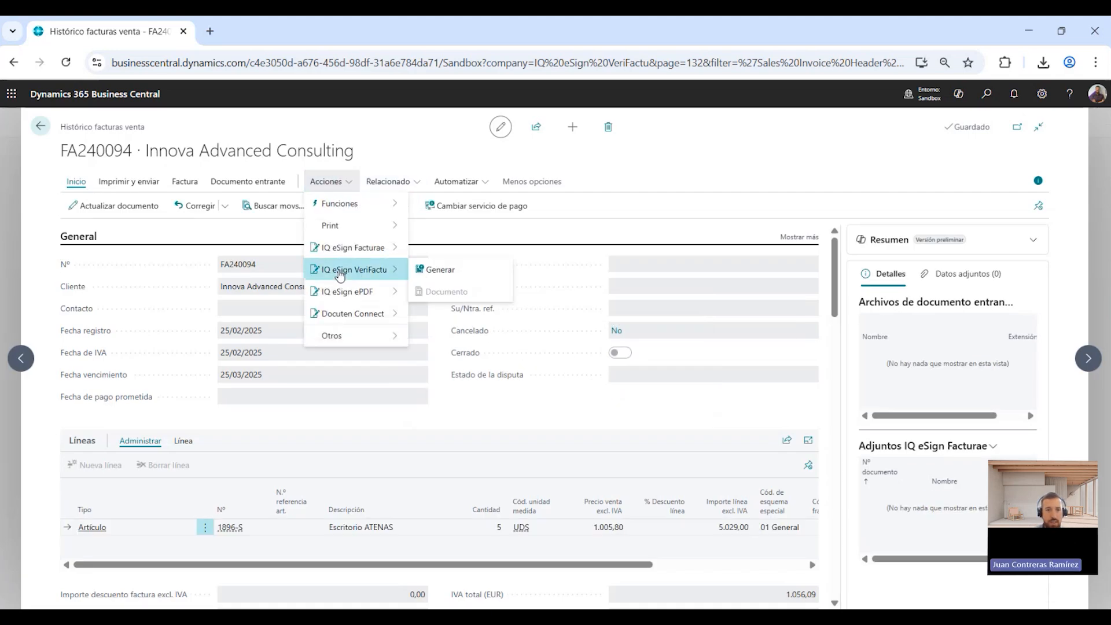
pyautogui.click(445, 271)
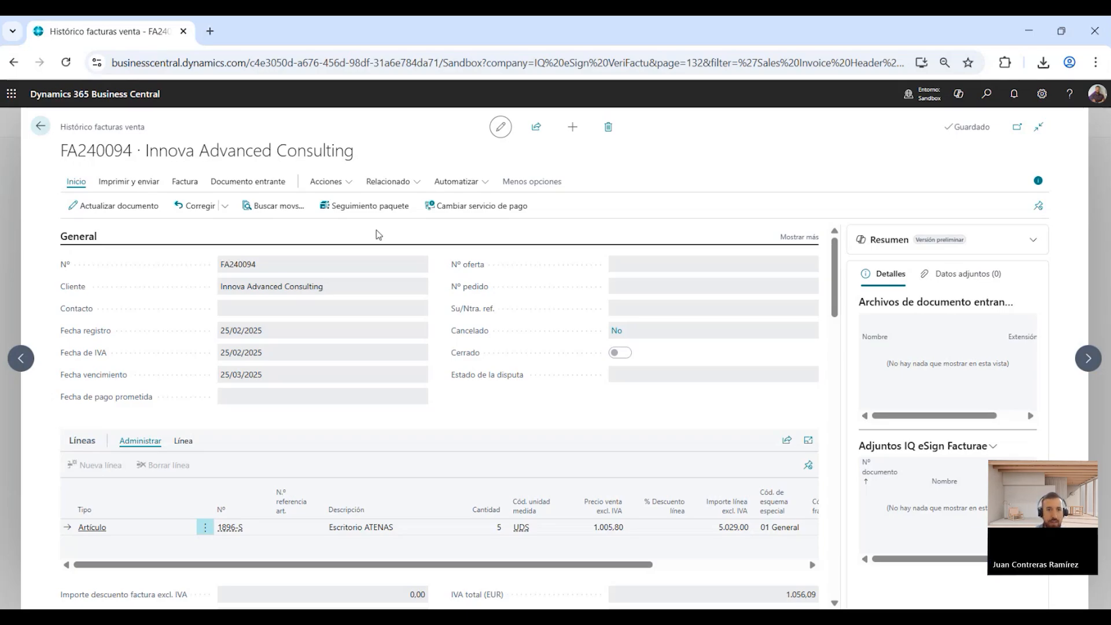
# Step: Open the invoice's IQ eSign VeriFactu document and review its issuer, third-party, line, tax detail and platform data
pyautogui.click(327, 181)
pyautogui.moveTo(359, 269)
pyautogui.click(462, 291)
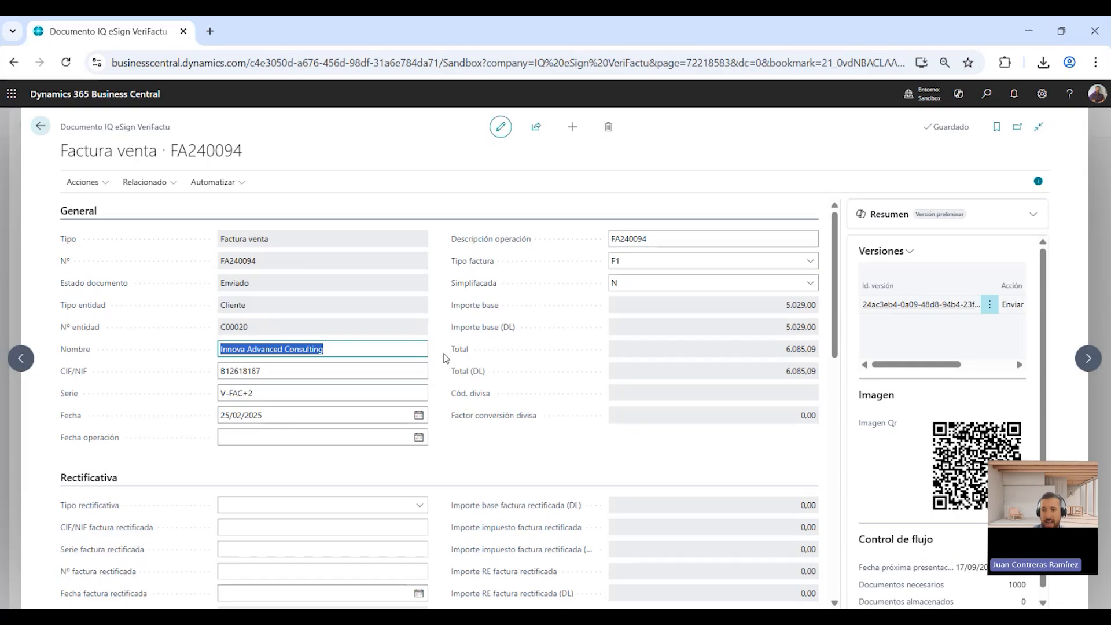
pyautogui.scroll(-6, 435, 411)
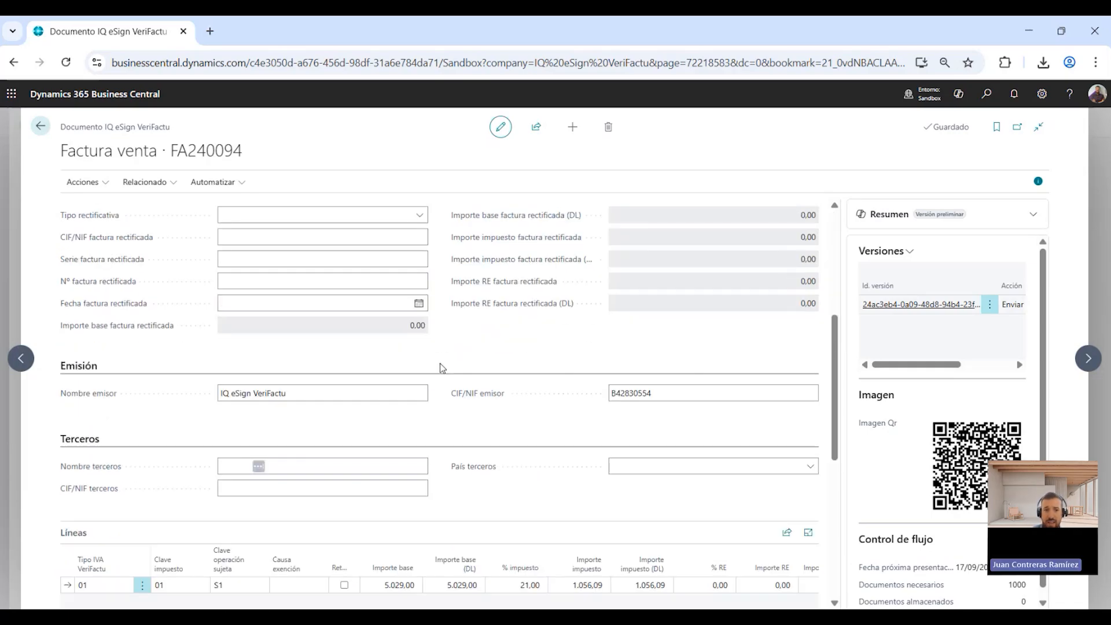
pyautogui.scroll(-2, 440, 343)
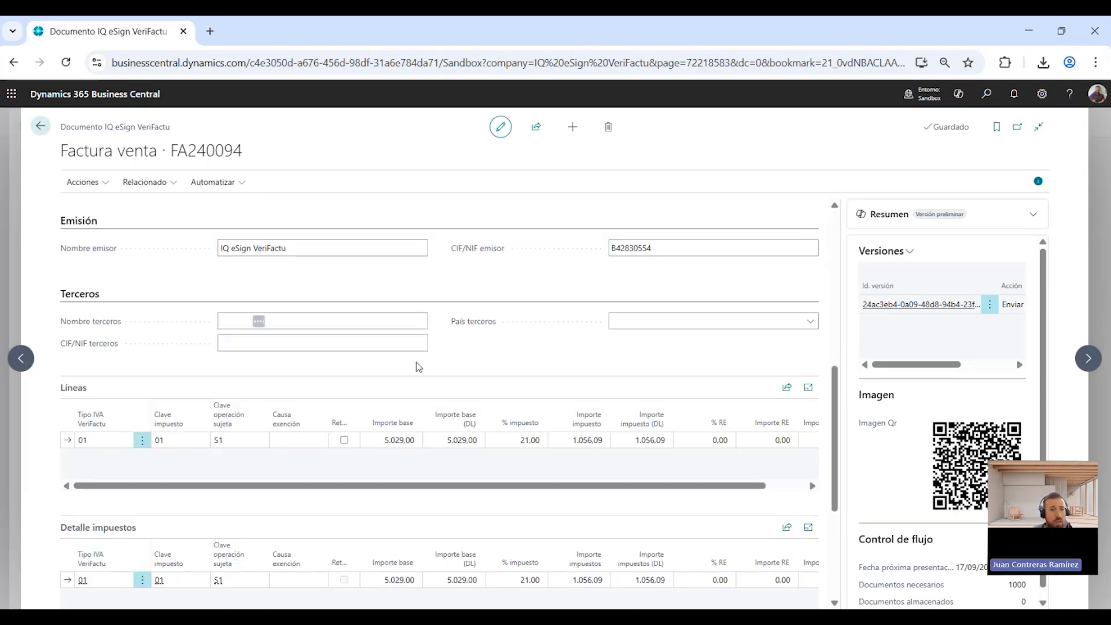
pyautogui.scroll(-1, 230, 474)
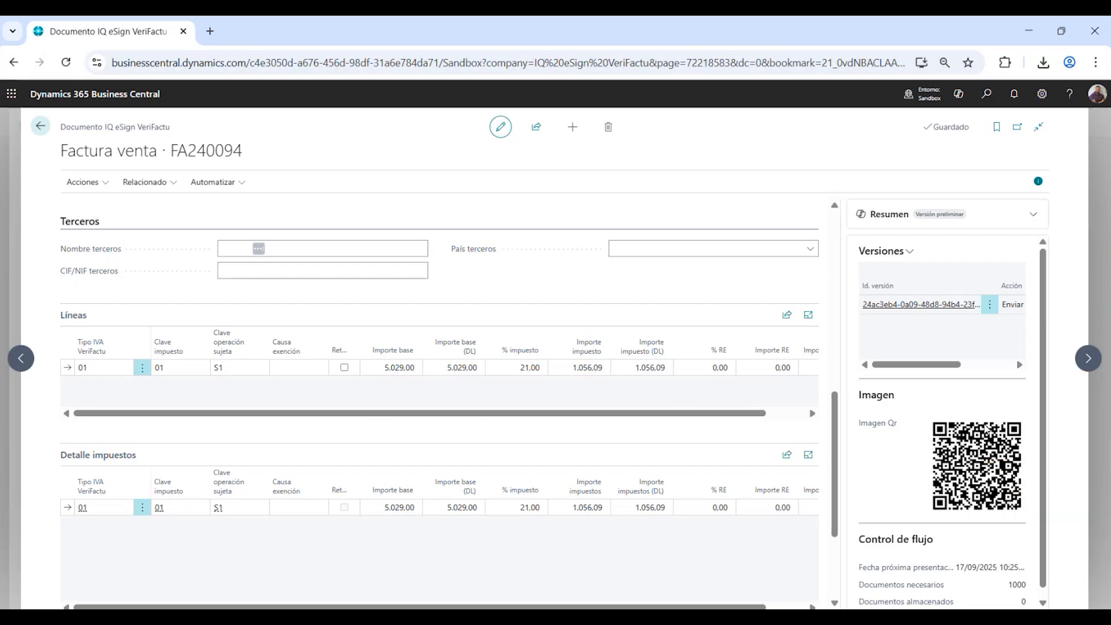
pyautogui.scroll(-1, 964, 433)
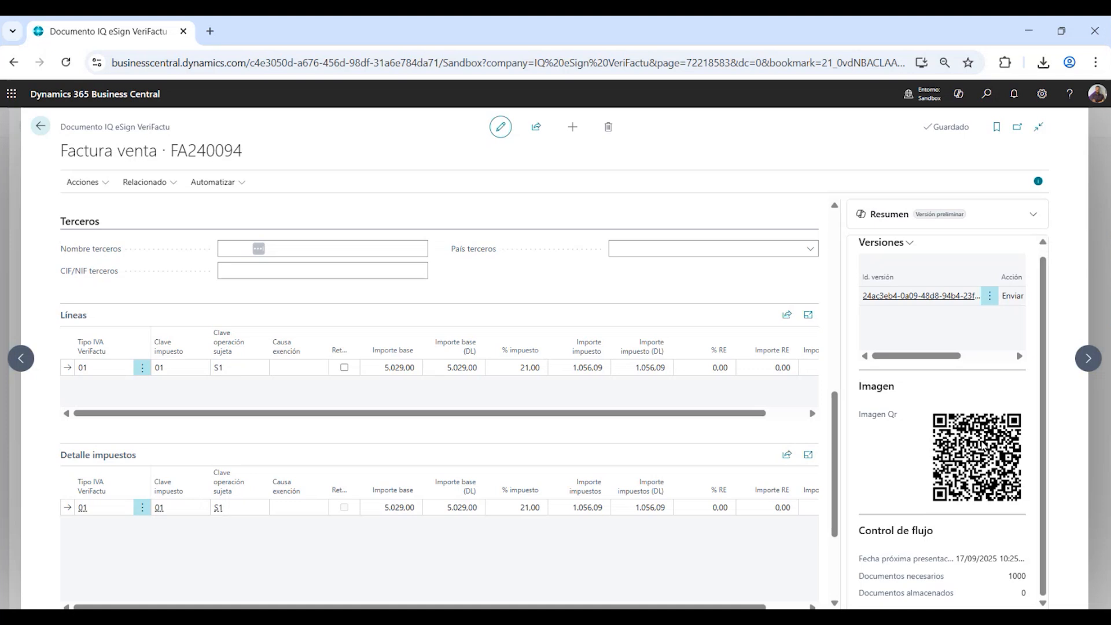
pyautogui.scroll(-2, 656, 370)
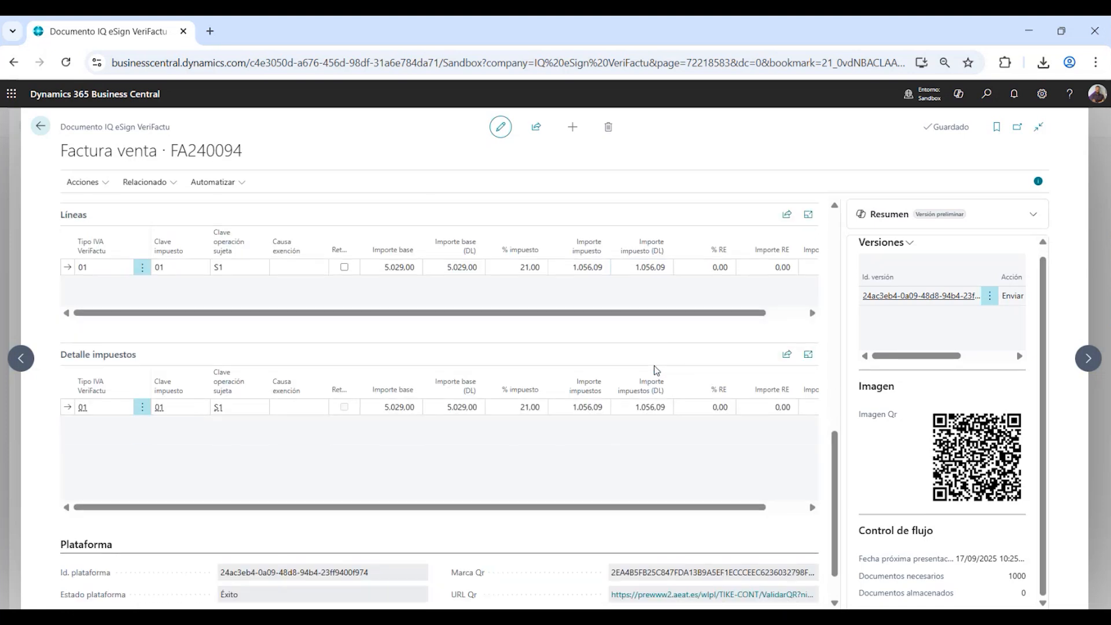
pyautogui.scroll(-1, 656, 370)
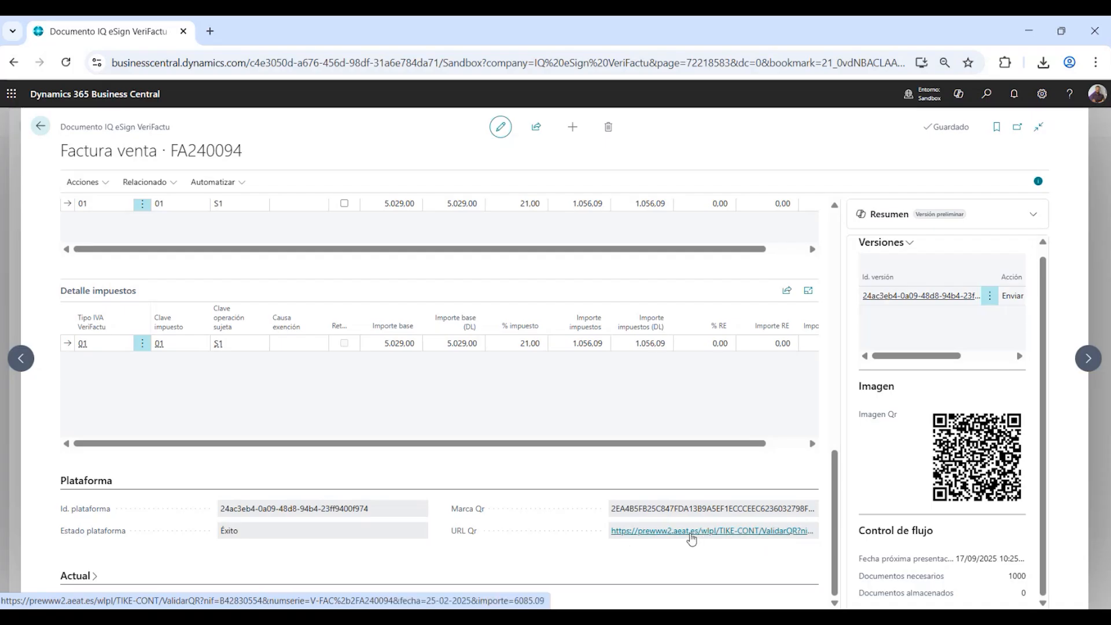
# Step: Open the document's QR validation URL, check the invoice amount on the Agencia Tributaria page, and close that page
pyautogui.click(690, 533)
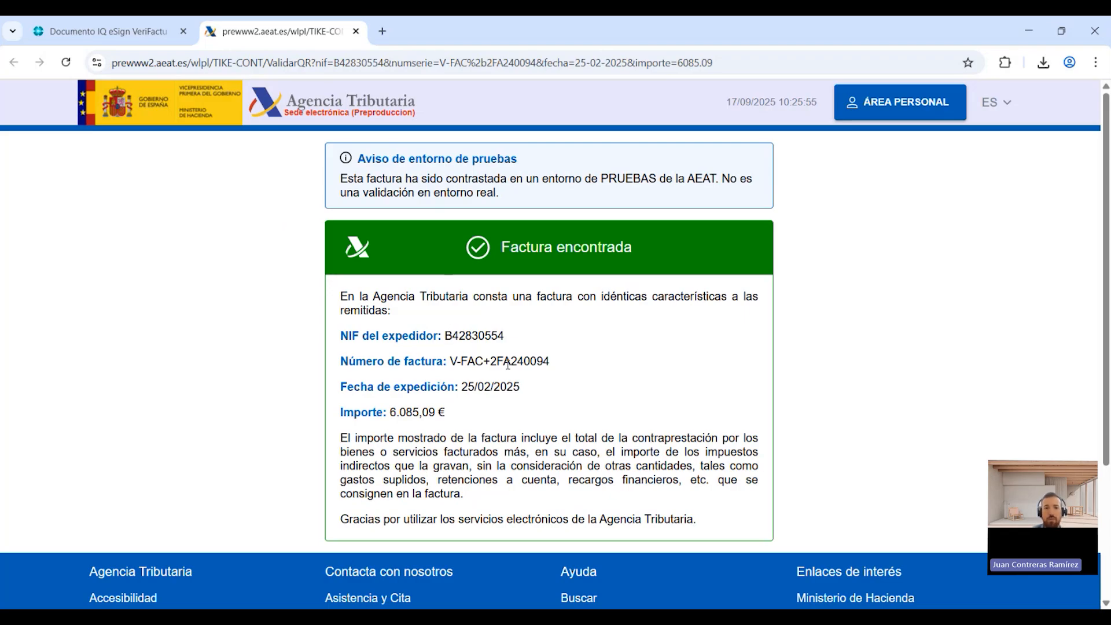
pyautogui.moveTo(450, 412); pyautogui.dragTo(390, 412)
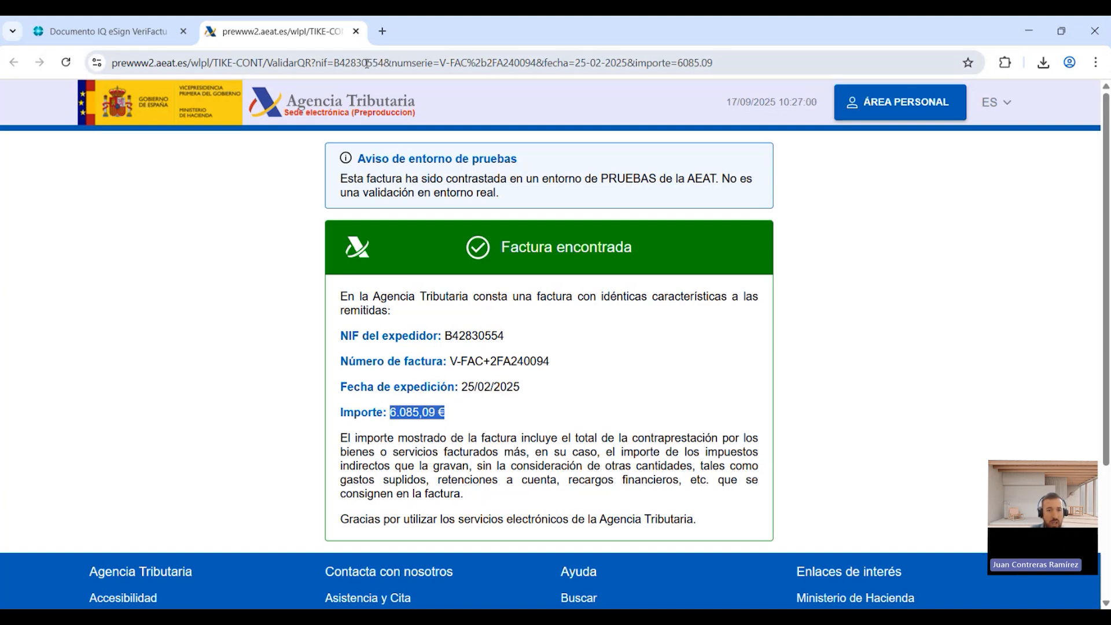
pyautogui.click(357, 32)
pyautogui.click(356, 33)
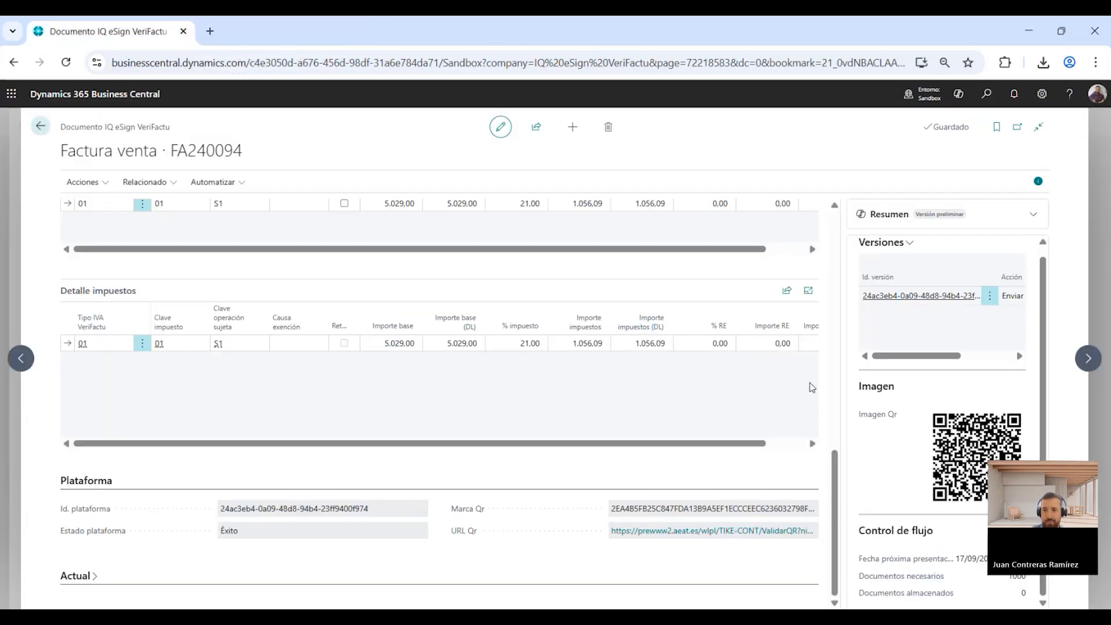
# Step: Return to the posted sales invoice and open its Ventas - Factura print report options
pyautogui.click(102, 183)
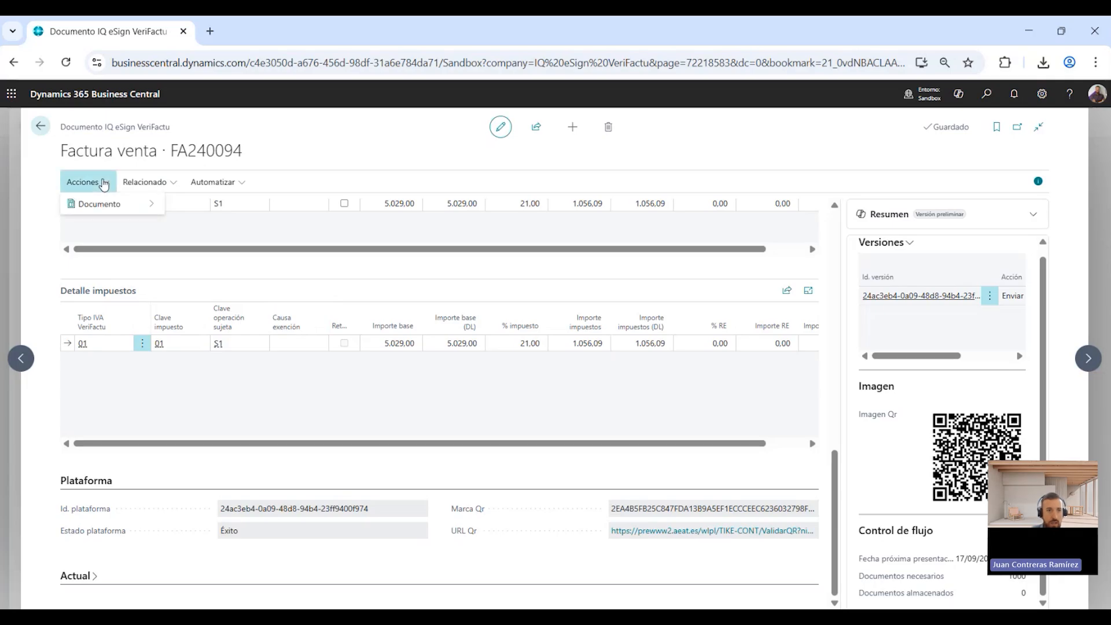
pyautogui.click(42, 126)
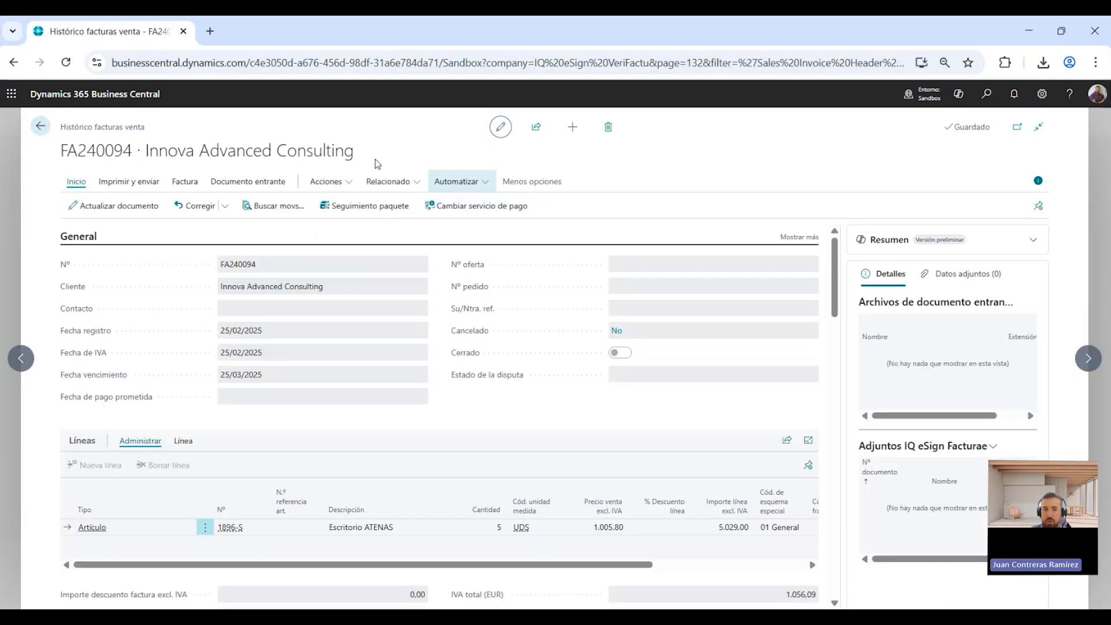
pyautogui.click(347, 190)
pyautogui.moveTo(360, 269)
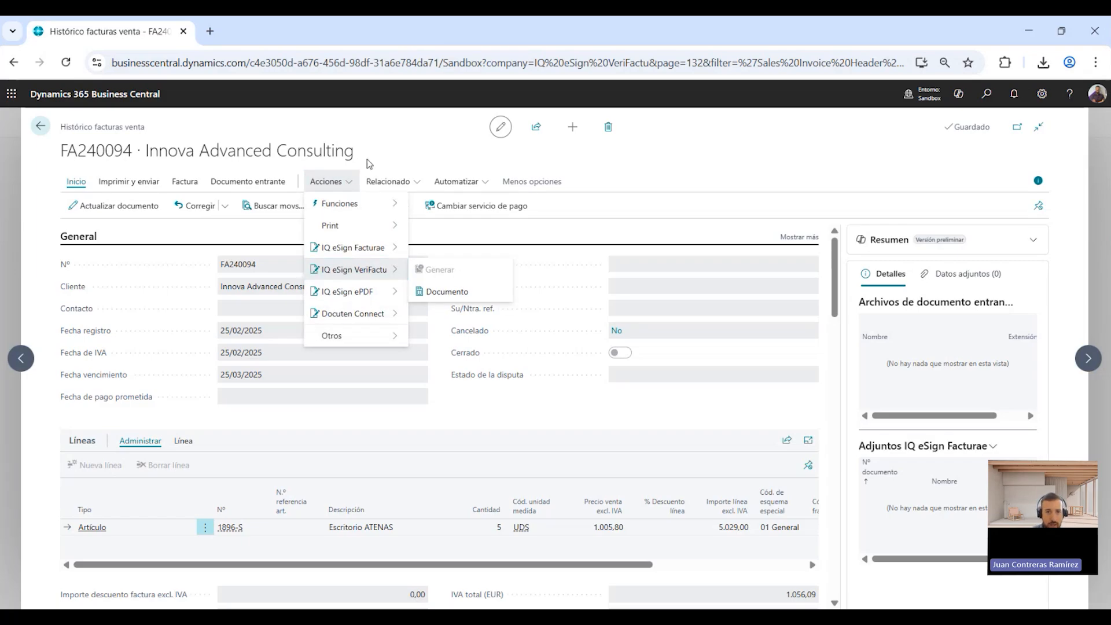
pyautogui.click(345, 186)
pyautogui.click(345, 186)
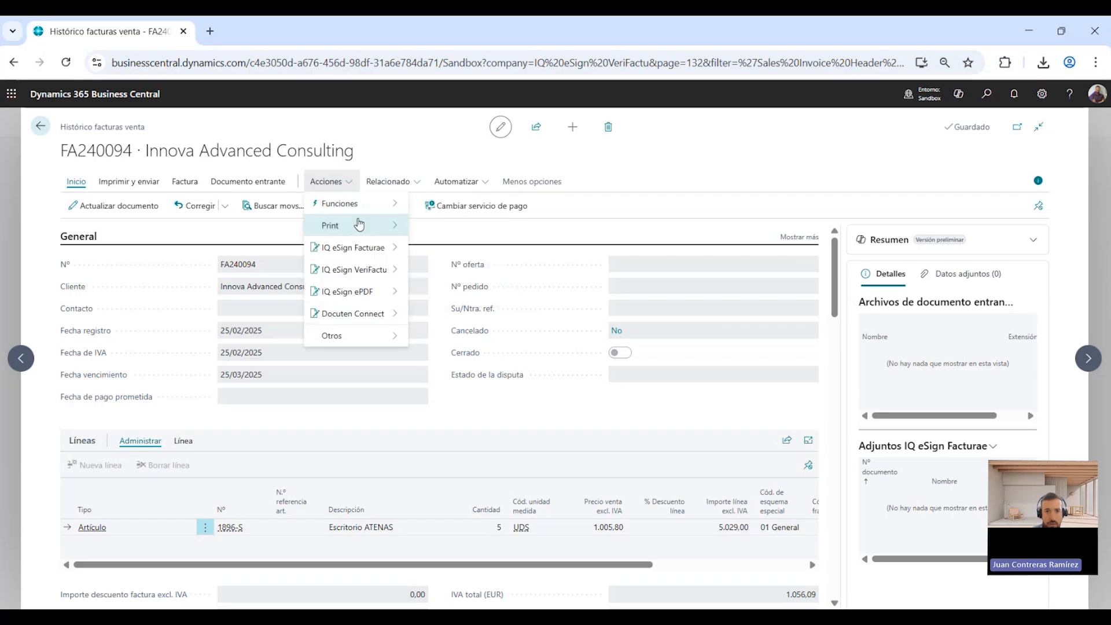
pyautogui.moveTo(358, 225)
pyautogui.click(440, 228)
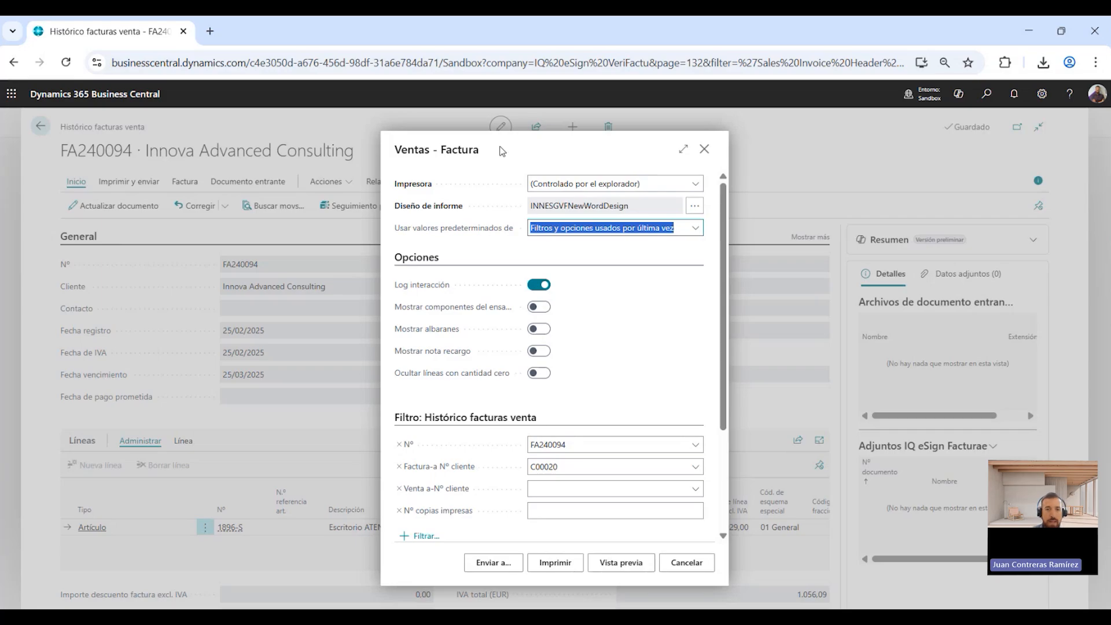
# Step: Preview the Ventas - Factura report, examine all its pages including the tax QR code, and close the preview
pyautogui.click(618, 565)
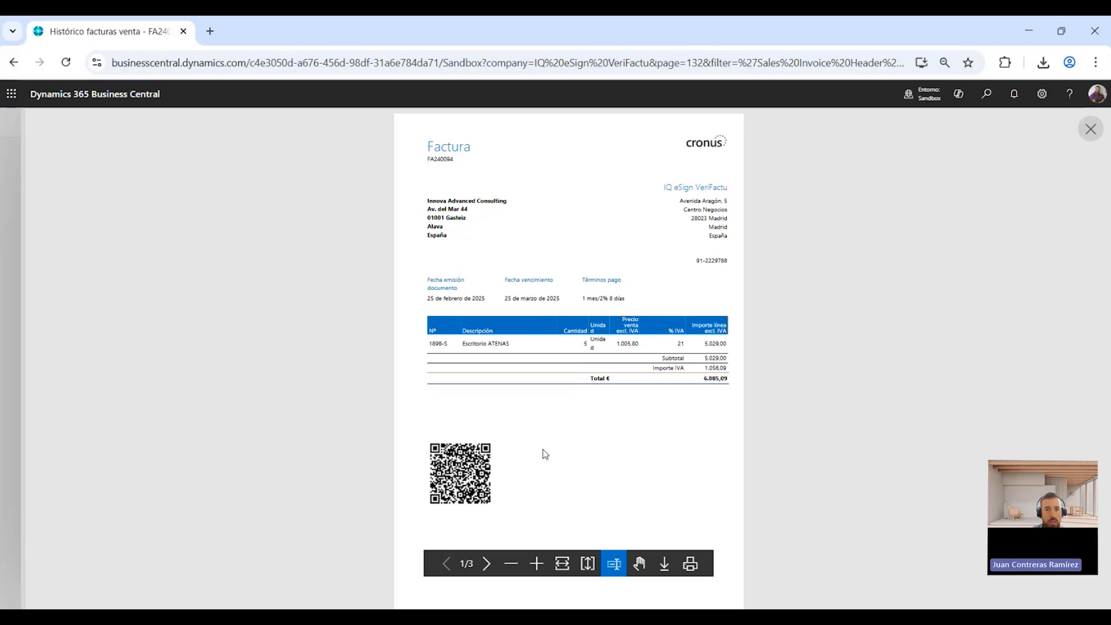
pyautogui.scroll(-5, 543, 454)
pyautogui.scroll(-2, 543, 454)
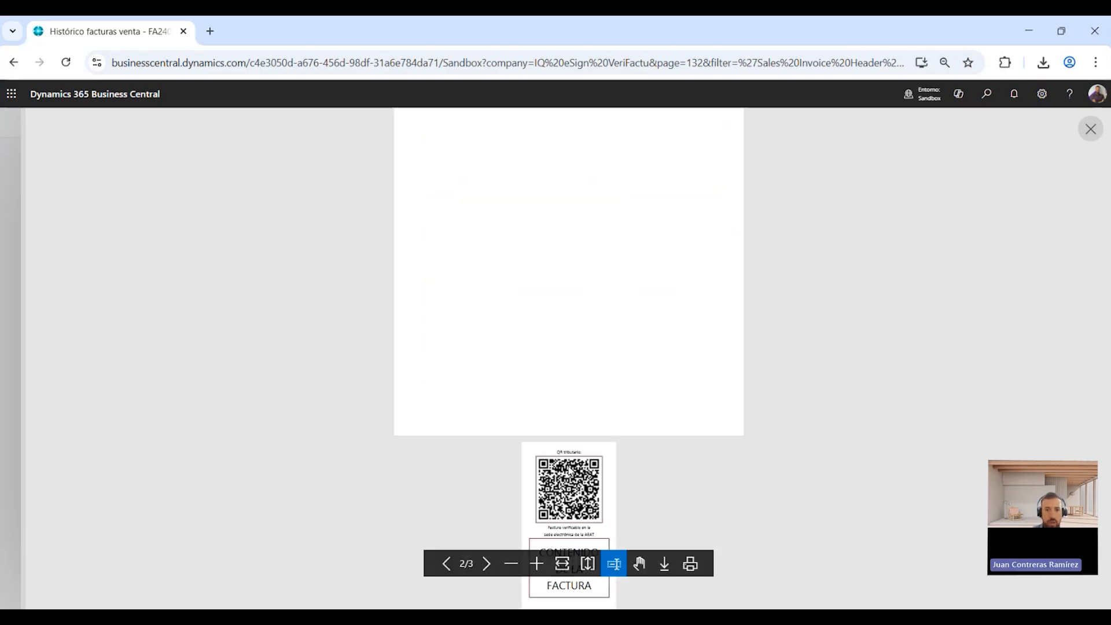
pyautogui.scroll(-3, 570, 474)
pyautogui.scroll(10, 571, 480)
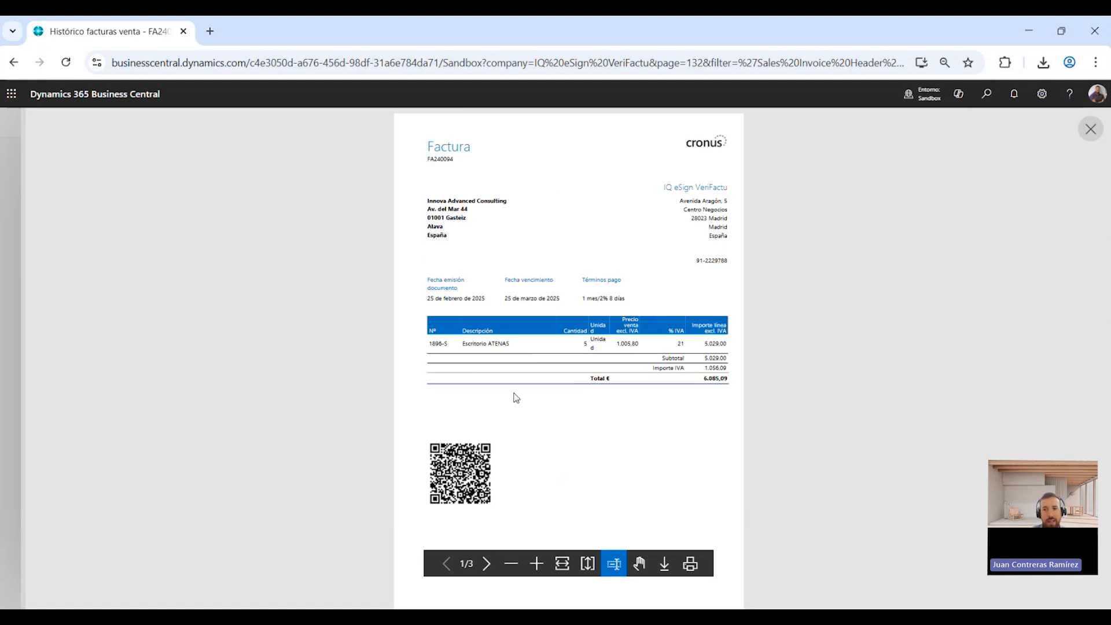
pyautogui.click(1091, 130)
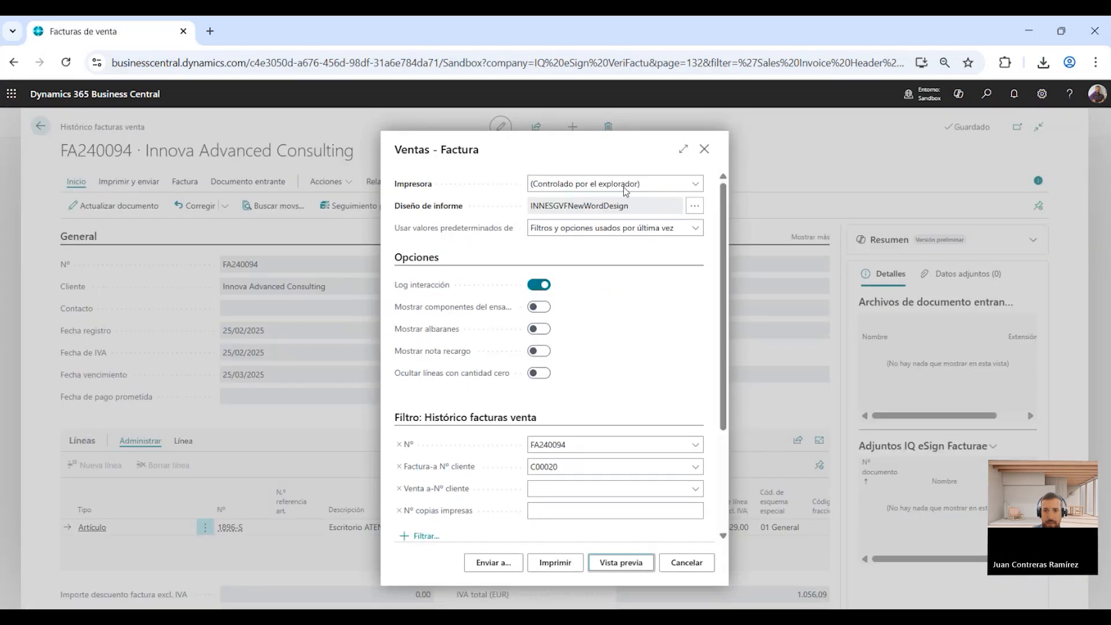
# Step: Dismiss the report options, leave the posted invoice, and go to the IQ eSign VeriFactu home page
pyautogui.click(705, 151)
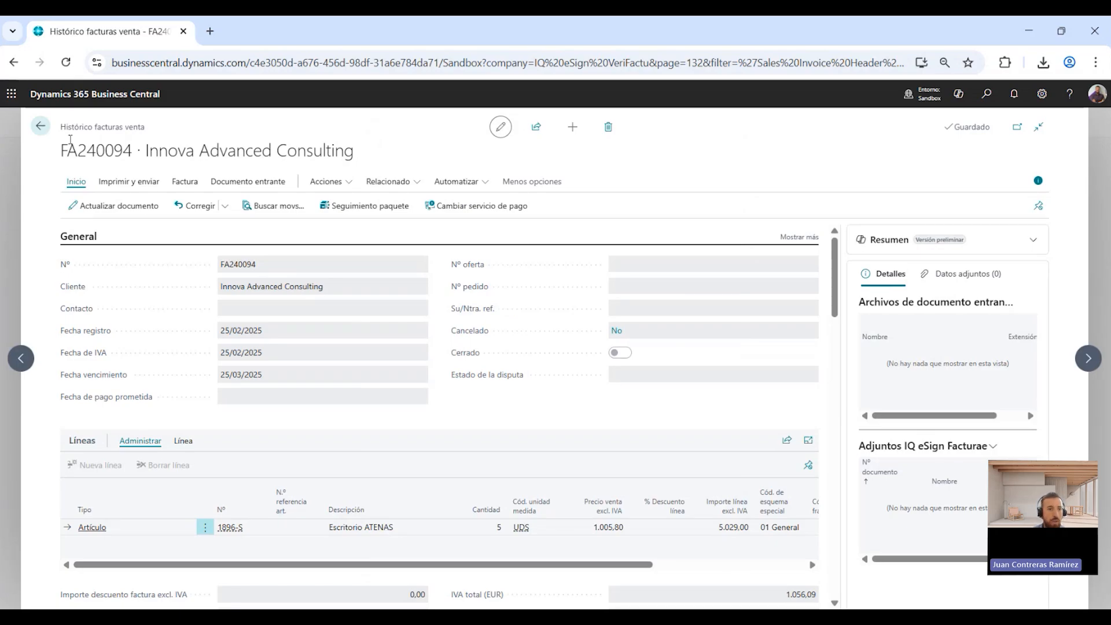
pyautogui.click(40, 127)
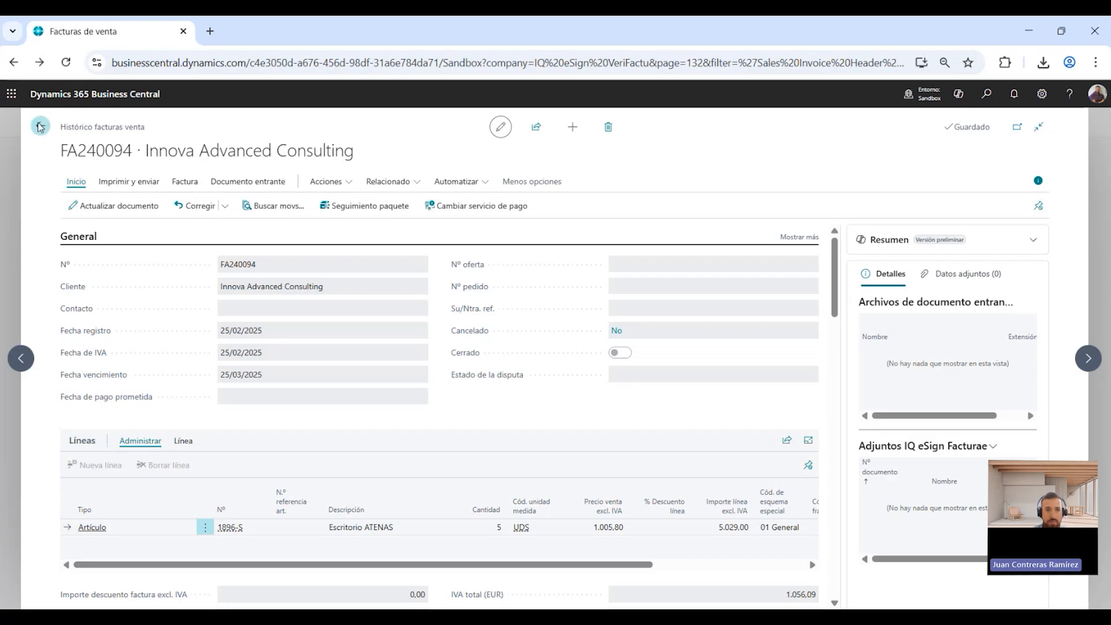
pyautogui.click(183, 131)
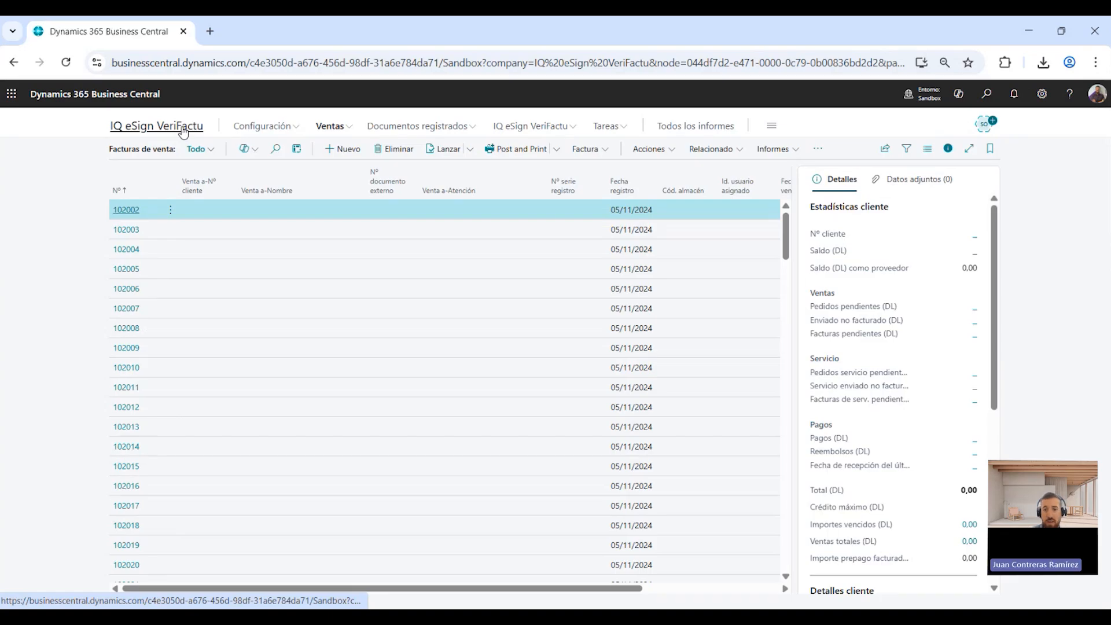